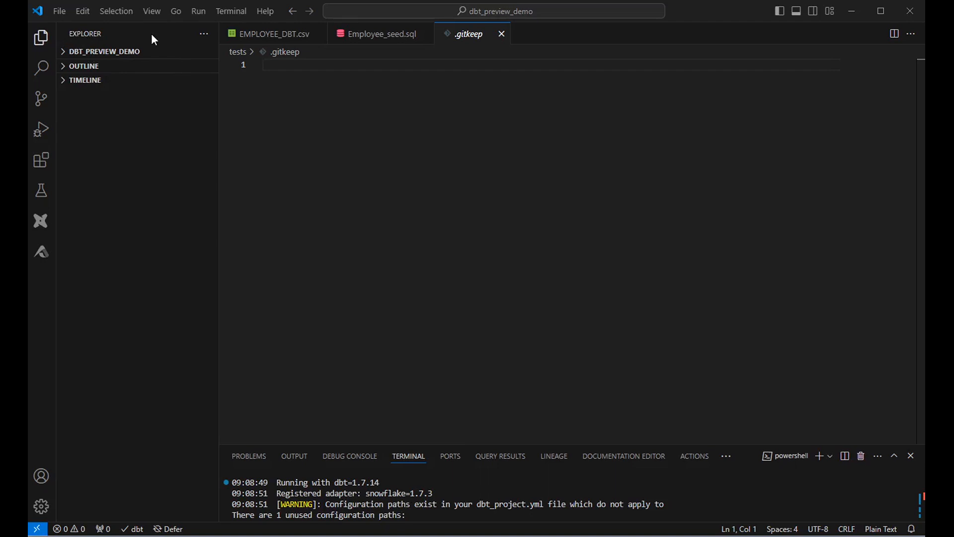
# Expand the dbt_preview_demo project's models and seeds folders and open the EMPLOYEE_DBT.csv seed file
pyautogui.click(65, 54)
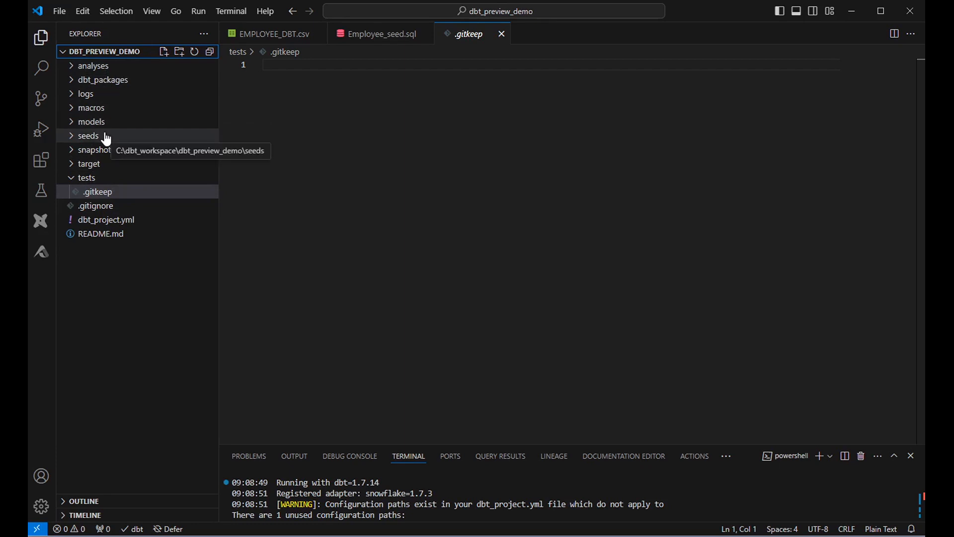
pyautogui.click(72, 125)
pyautogui.click(71, 125)
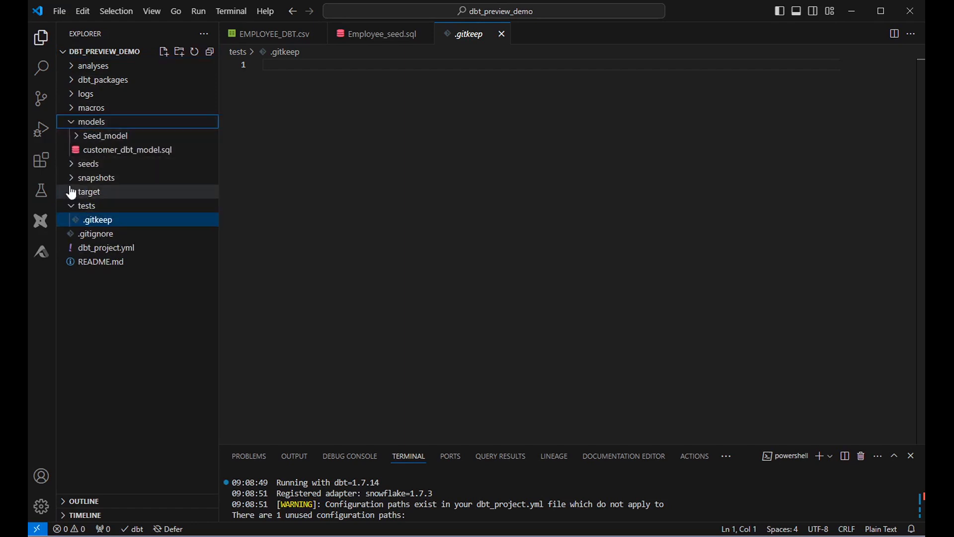
pyautogui.click(71, 164)
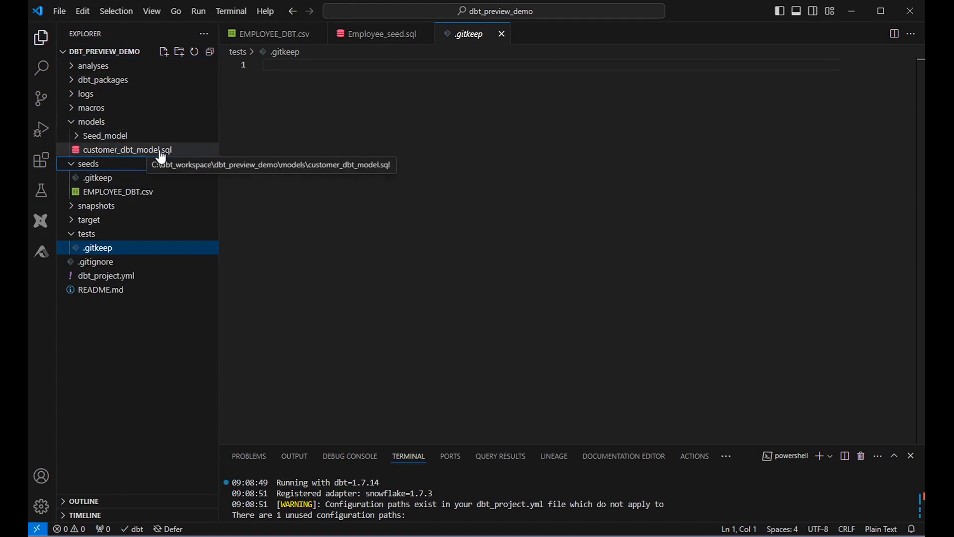
pyautogui.click(121, 194)
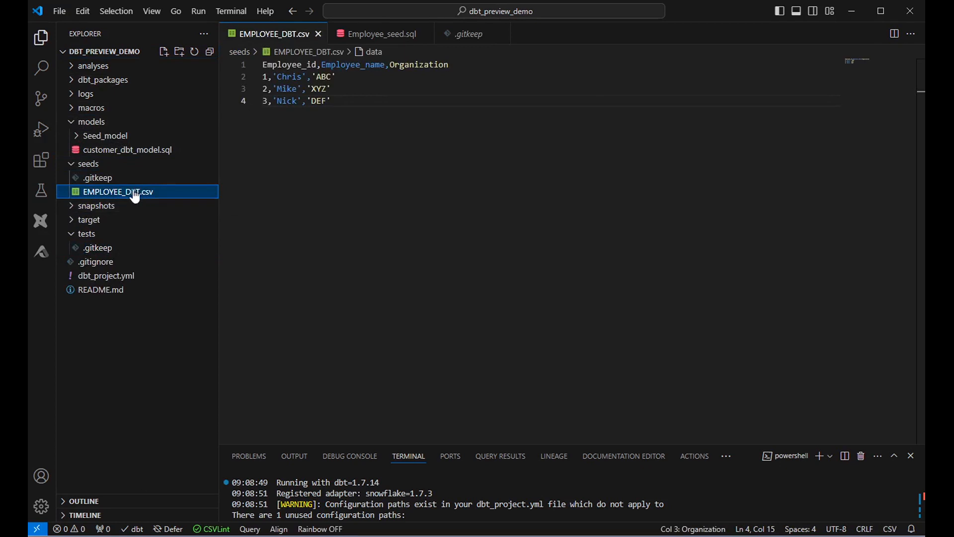
# View the SQL of customer_dbt_model.sql and Employee_seed.sql in the models folder, and expand the target folder
pyautogui.click(107, 151)
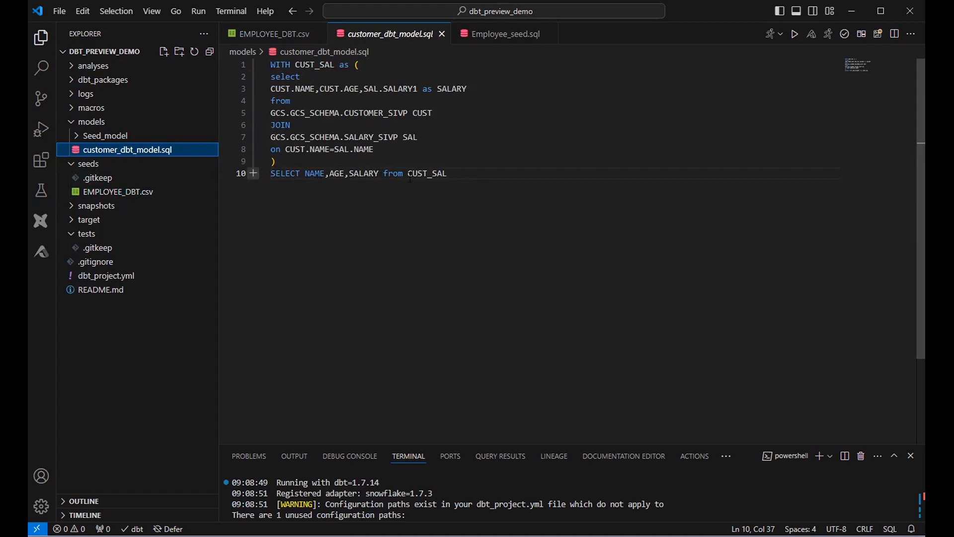
pyautogui.click(115, 135)
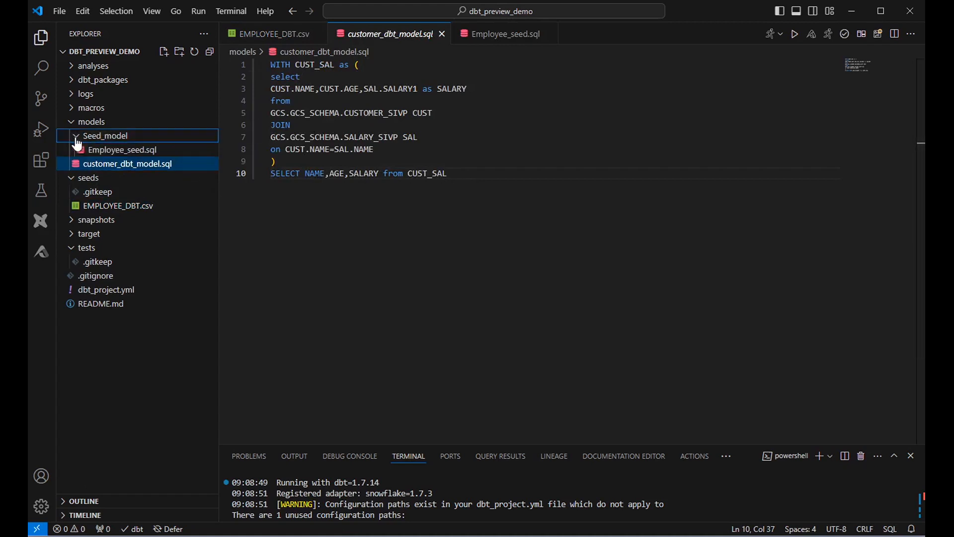
pyautogui.click(132, 154)
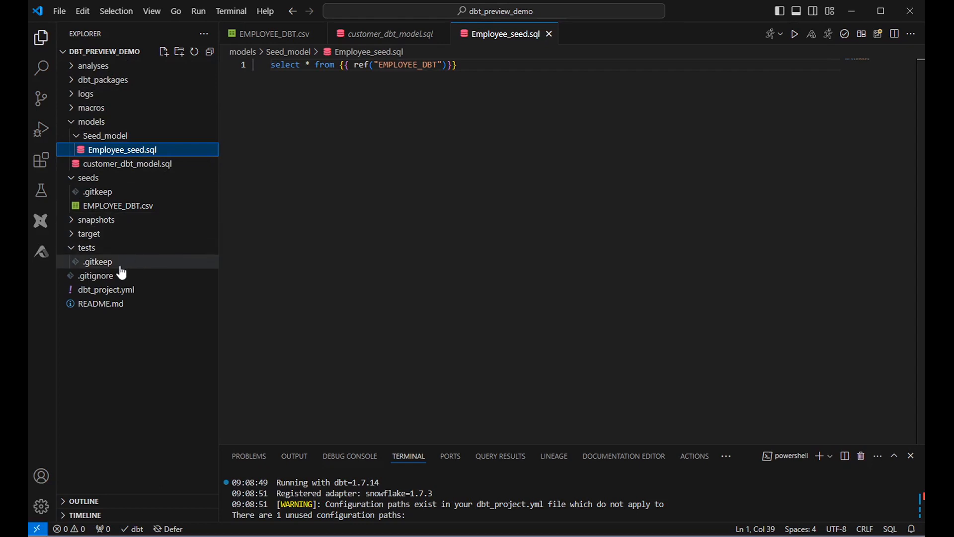
pyautogui.click(77, 240)
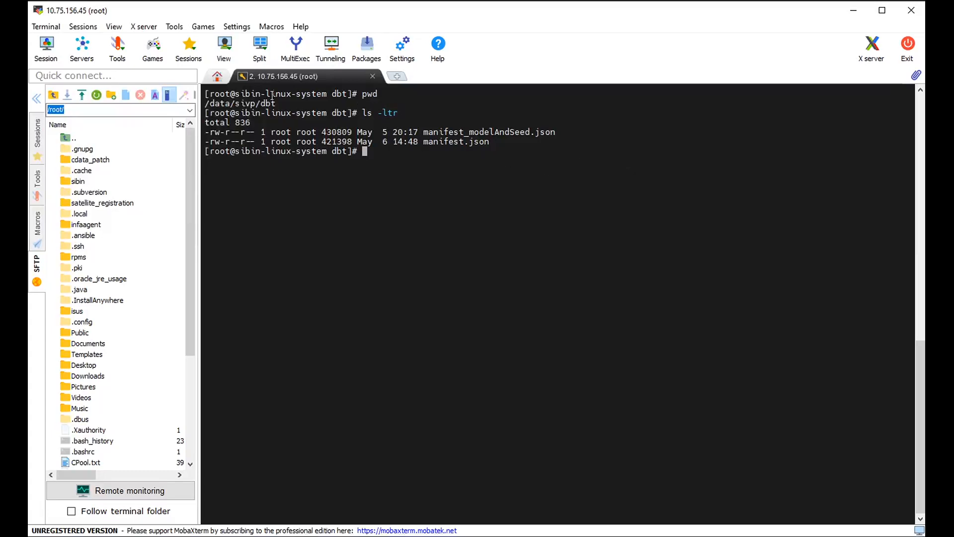
# In the MobaXterm terminal, highlight the directory path /data/sivp/dbt and the manifest.json file name
pyautogui.doubleClick(271, 103)
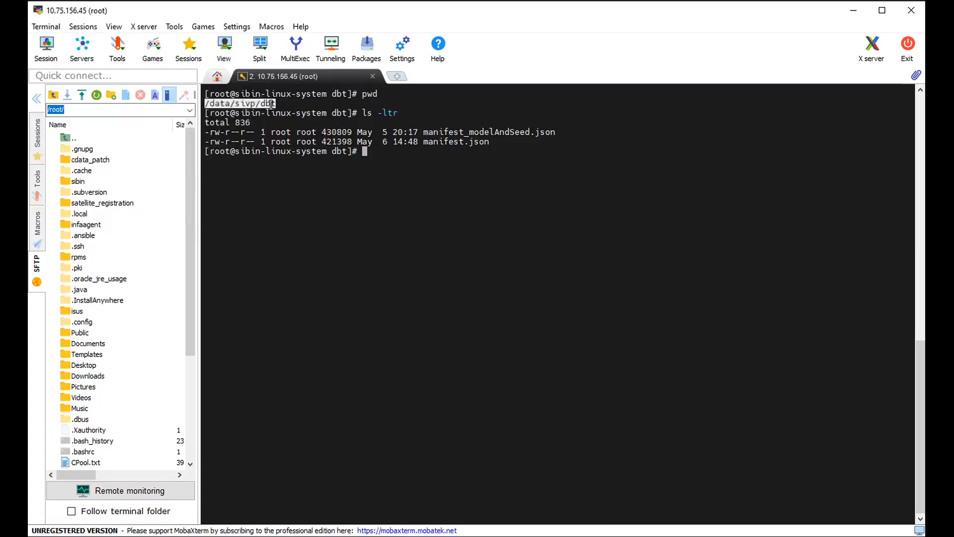
pyautogui.doubleClick(449, 141)
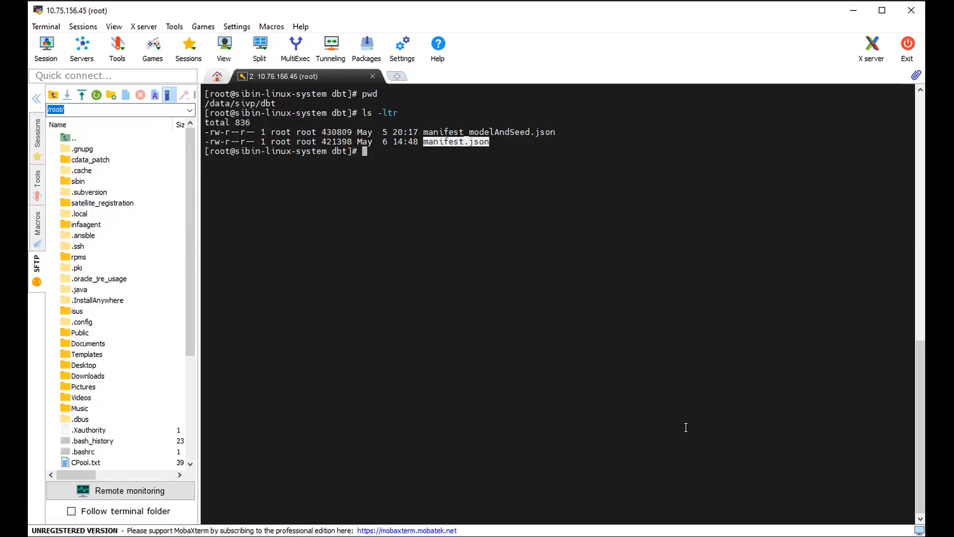
# Switch to Metadata Command Center in the browser, search the new catalog source types for dbt, and close the dialog without creating one
pyautogui.hotkey('alt', 'Tab')
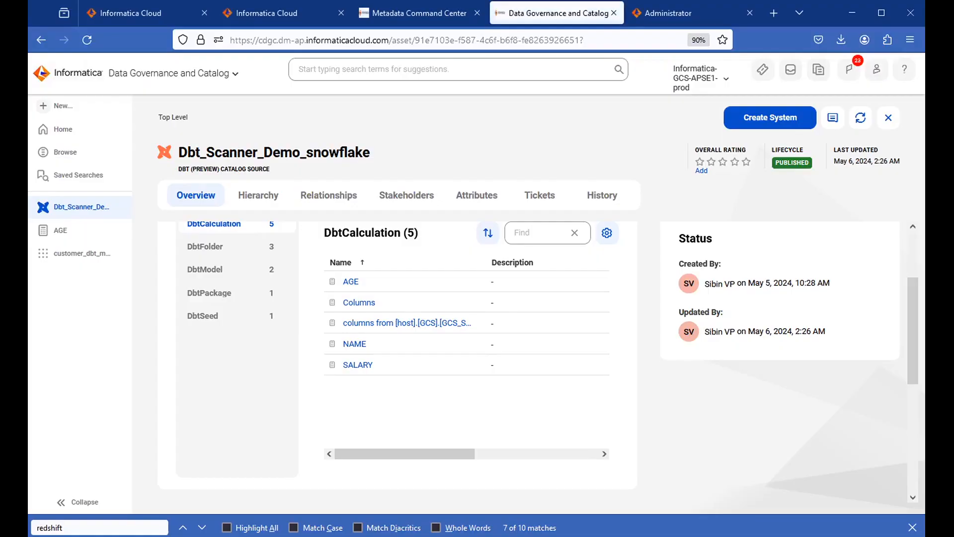
pyautogui.click(432, 19)
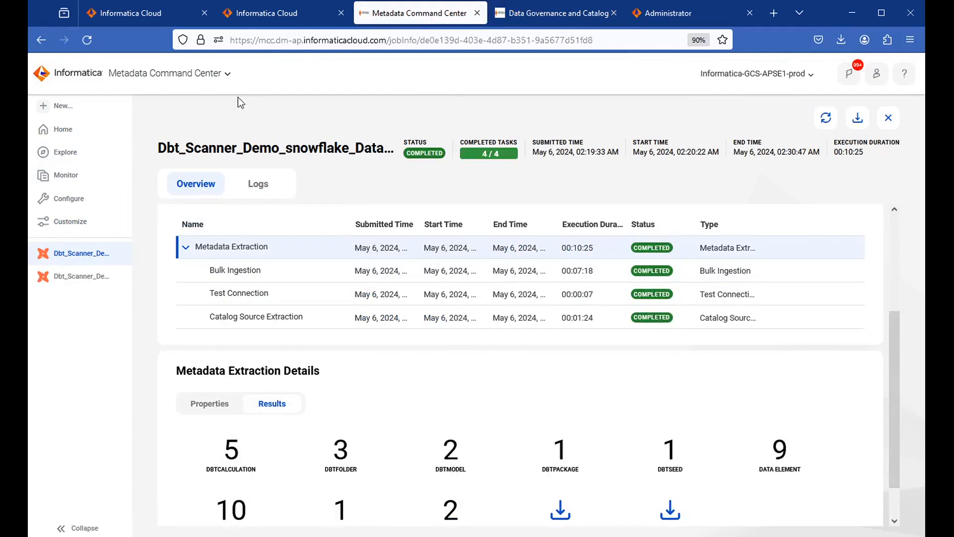
pyautogui.click(71, 108)
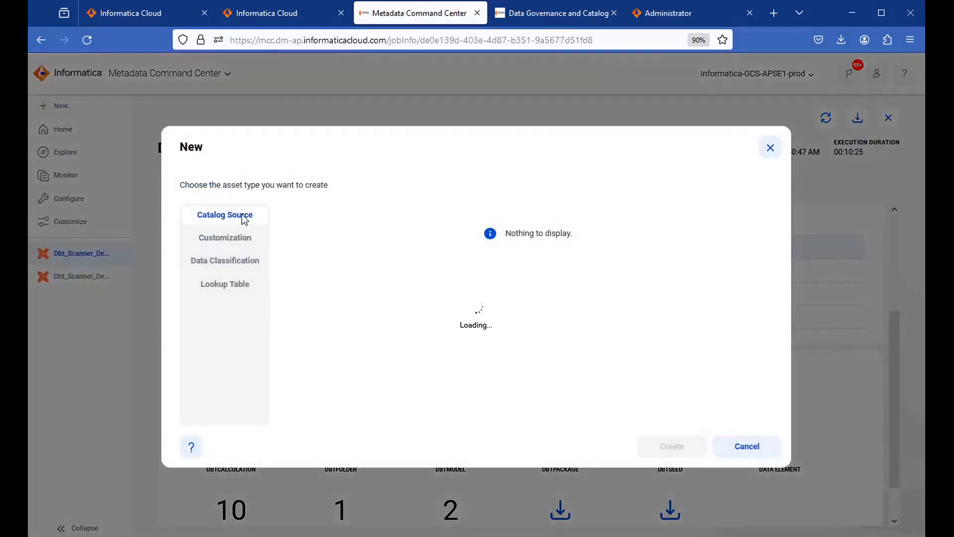
pyautogui.click(688, 185)
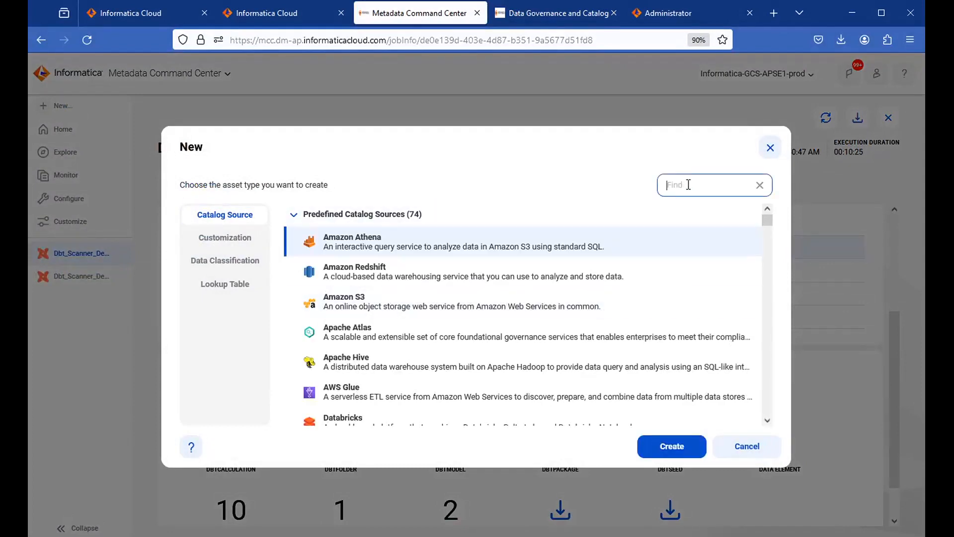
pyautogui.write('dbt')
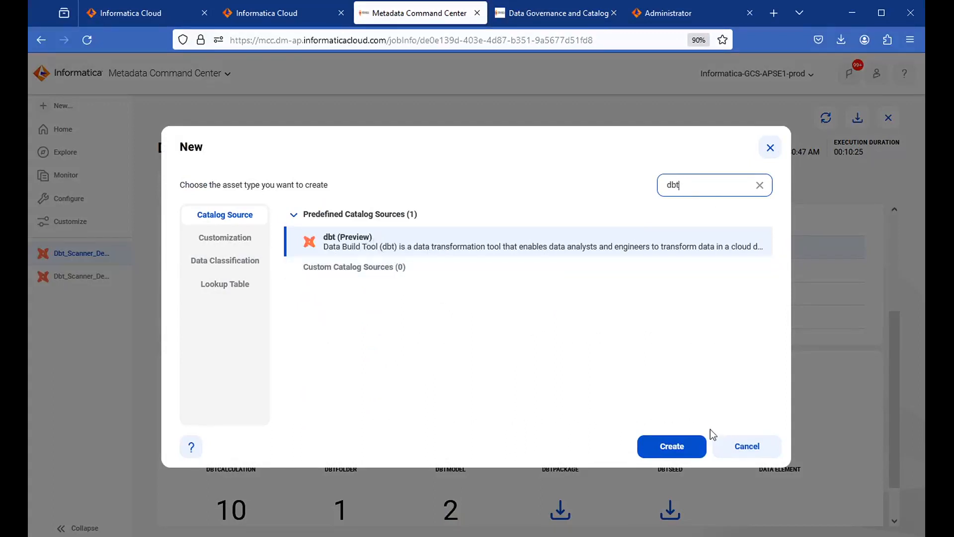
pyautogui.click(747, 446)
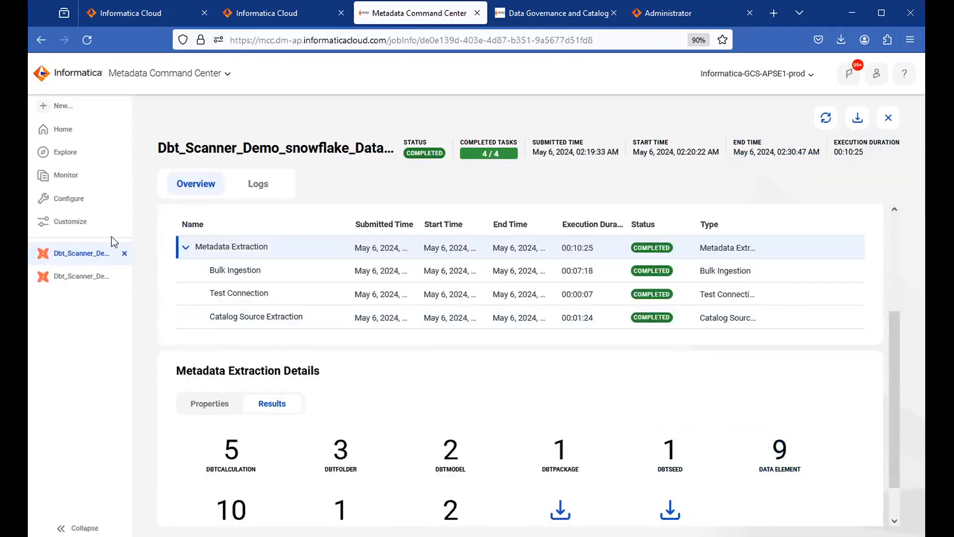
# Review the registration and configuration pages of the existing Dbt_Scanner_Demo_snowflake catalog source
pyautogui.click(77, 277)
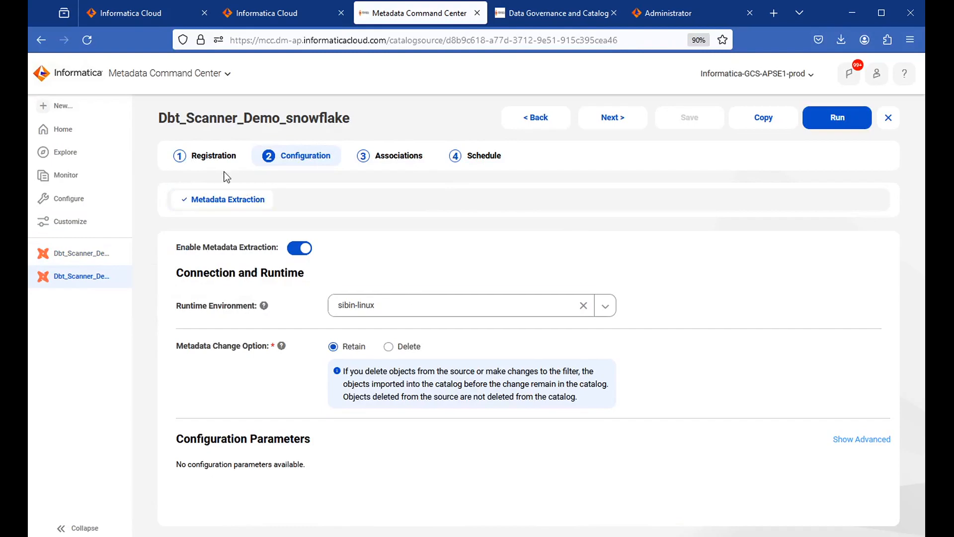
pyautogui.click(204, 157)
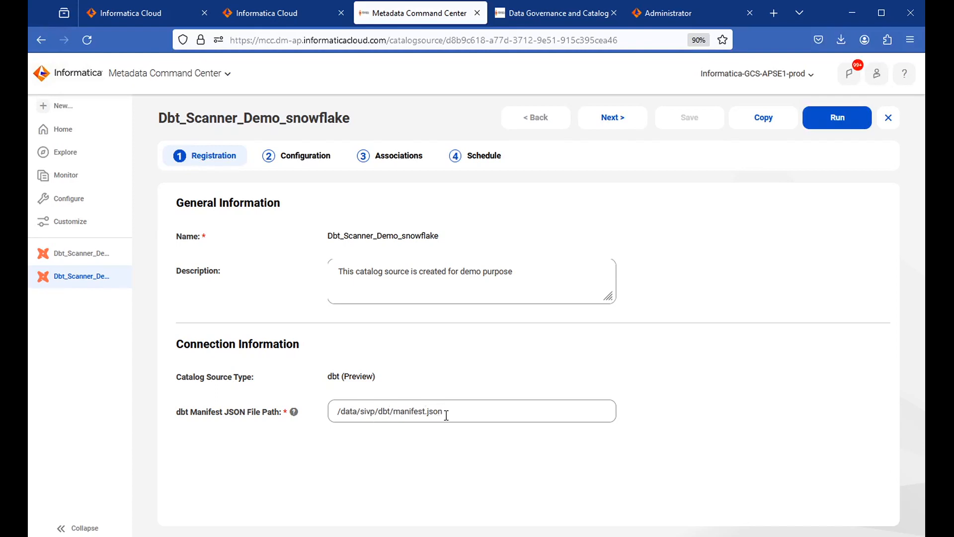
pyautogui.click(616, 119)
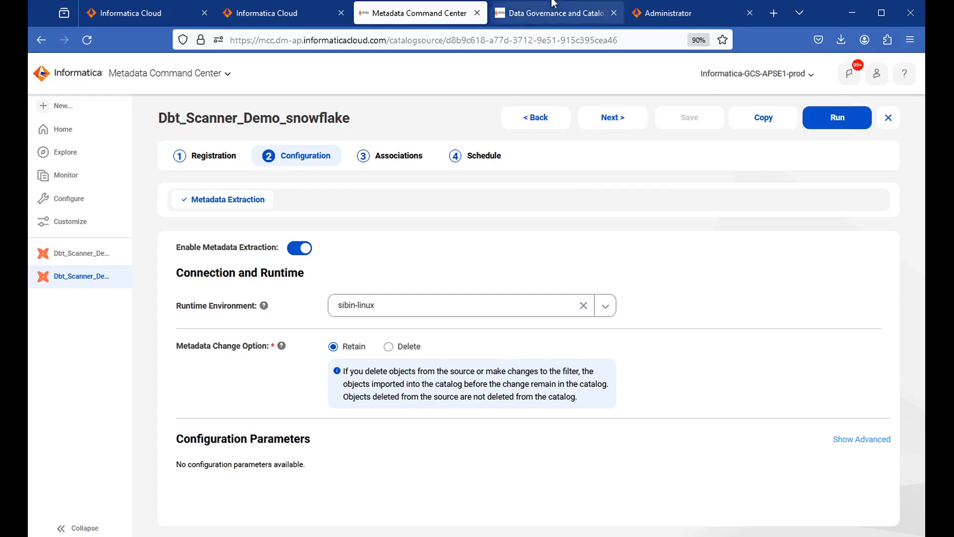
# Examine the tasks and metadata extraction results of the Dbt_Scanner_Demo_snowflake job
pyautogui.click(79, 256)
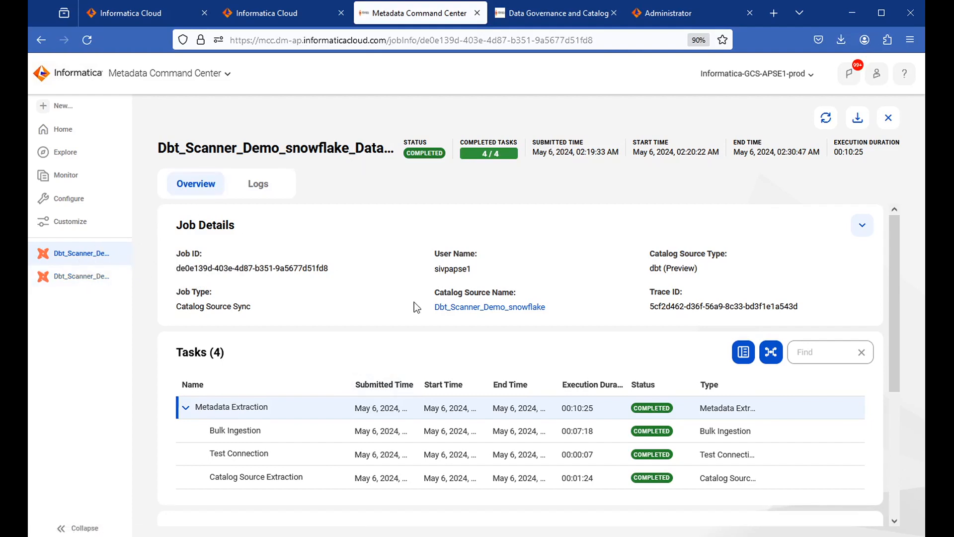
pyautogui.scroll(-2, 293, 423)
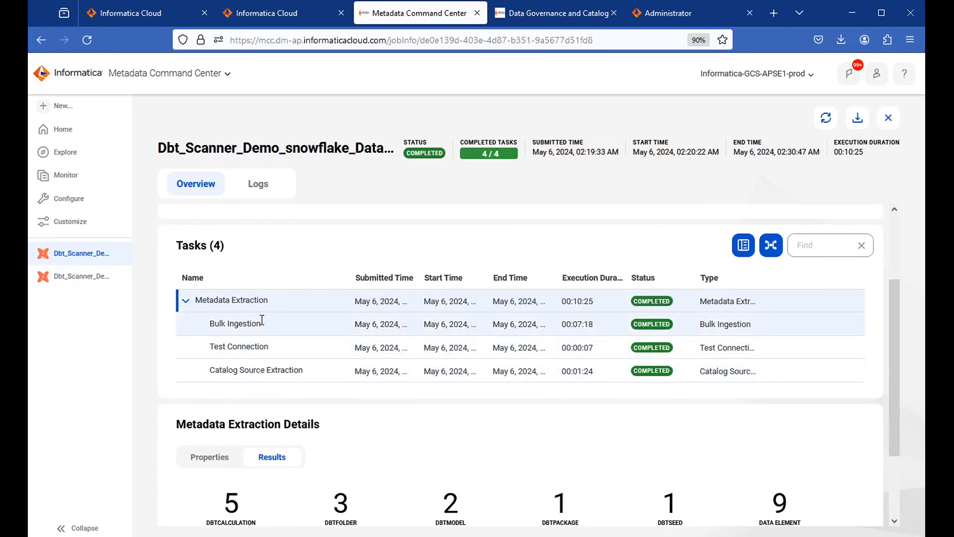
pyautogui.moveTo(262, 304)
pyautogui.scroll(-2, 262, 304)
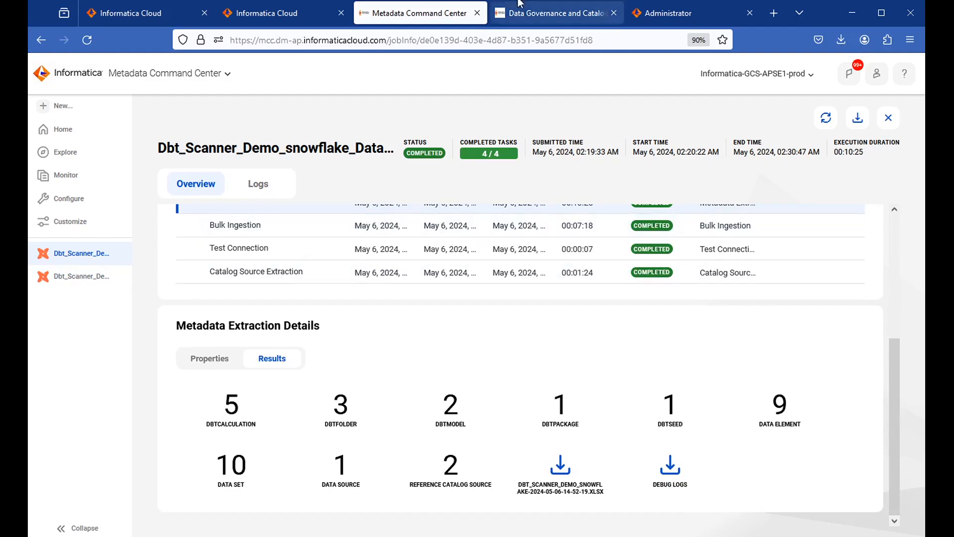
# Switch to Data Governance and Catalog and list the DbtSeed assets of the Dbt_Scanner_Demo_snowflake catalog source
pyautogui.click(549, 15)
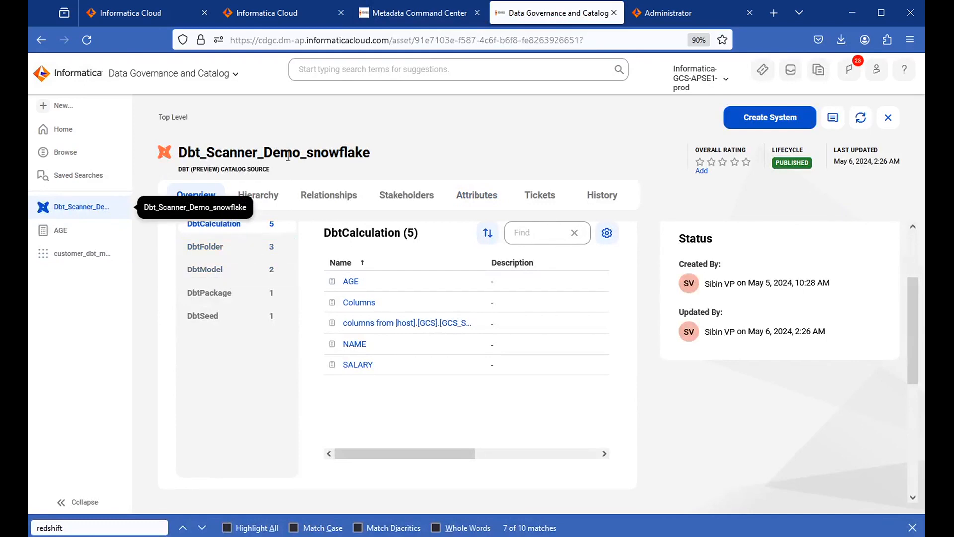
pyautogui.scroll(2, 249, 279)
pyautogui.scroll(-1, 273, 305)
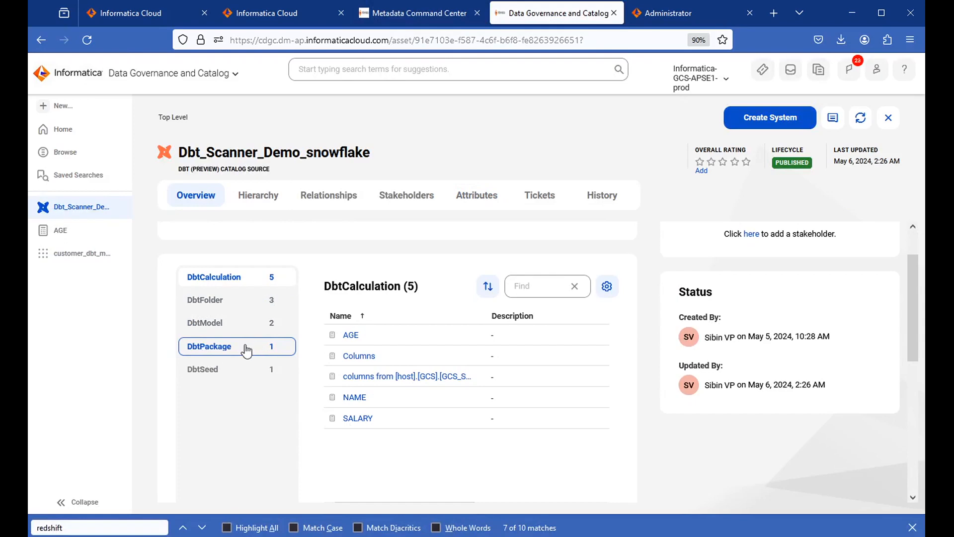
pyautogui.click(231, 374)
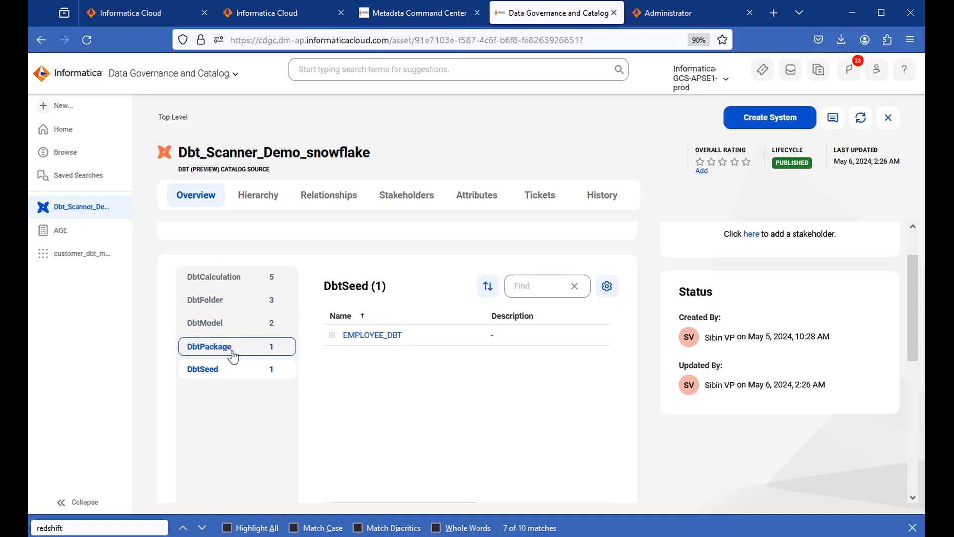
# Highlight the lineage of the AGE calculation from source to target, and open the customer_dbt_model asset
pyautogui.click(70, 238)
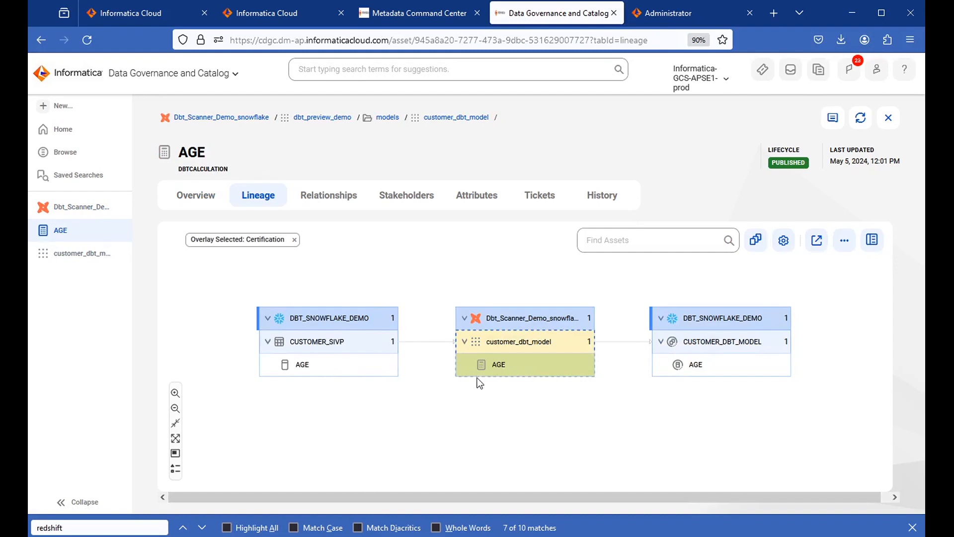
pyautogui.click(526, 368)
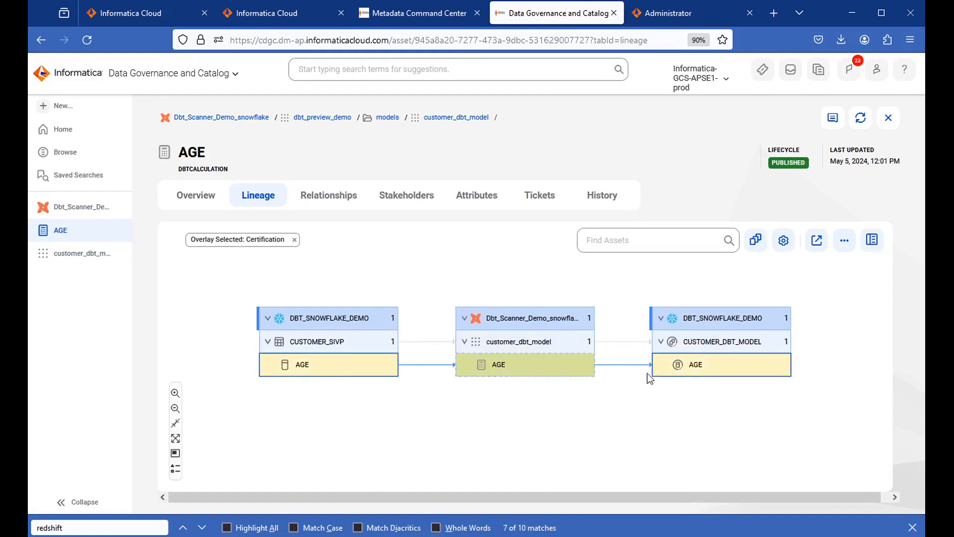
pyautogui.click(66, 256)
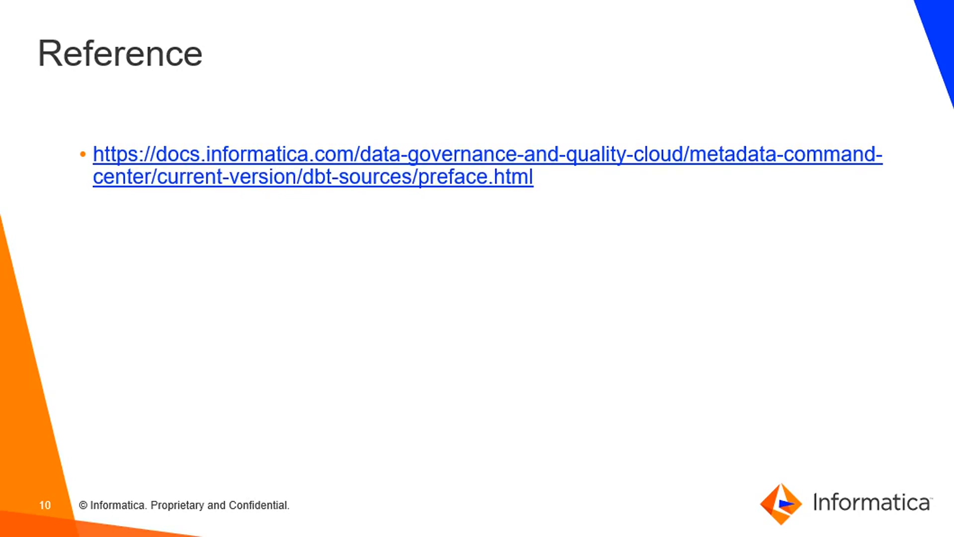
pyautogui.press('Down')
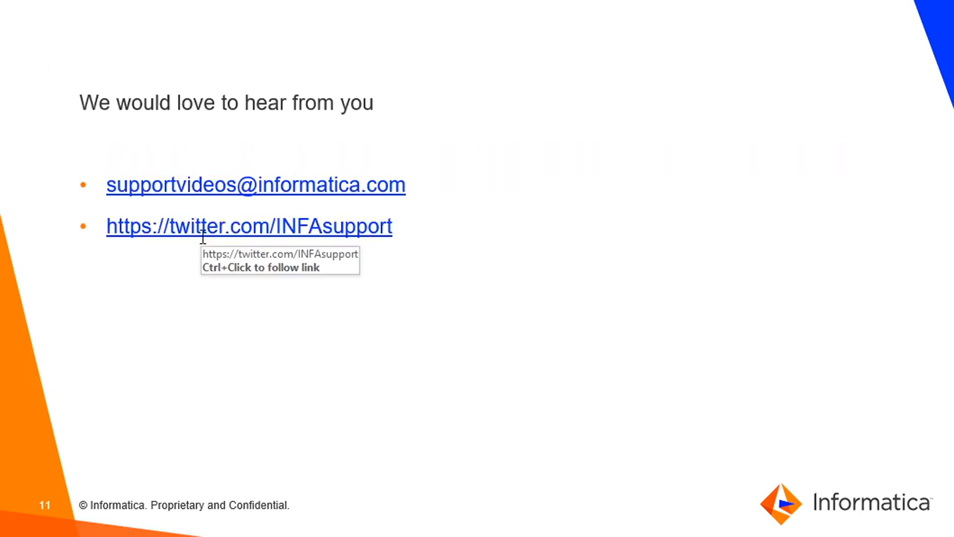